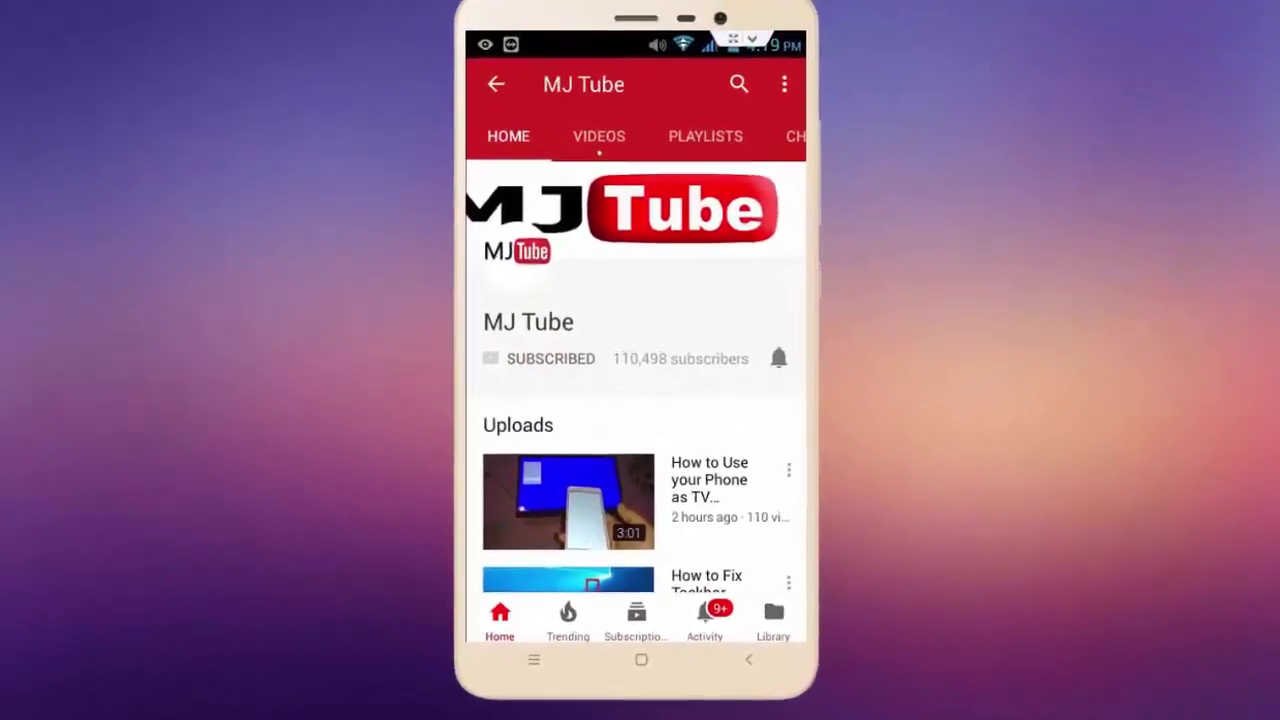
- Set the MJ Tube channel's bell to all notifications
left_click(778, 358)
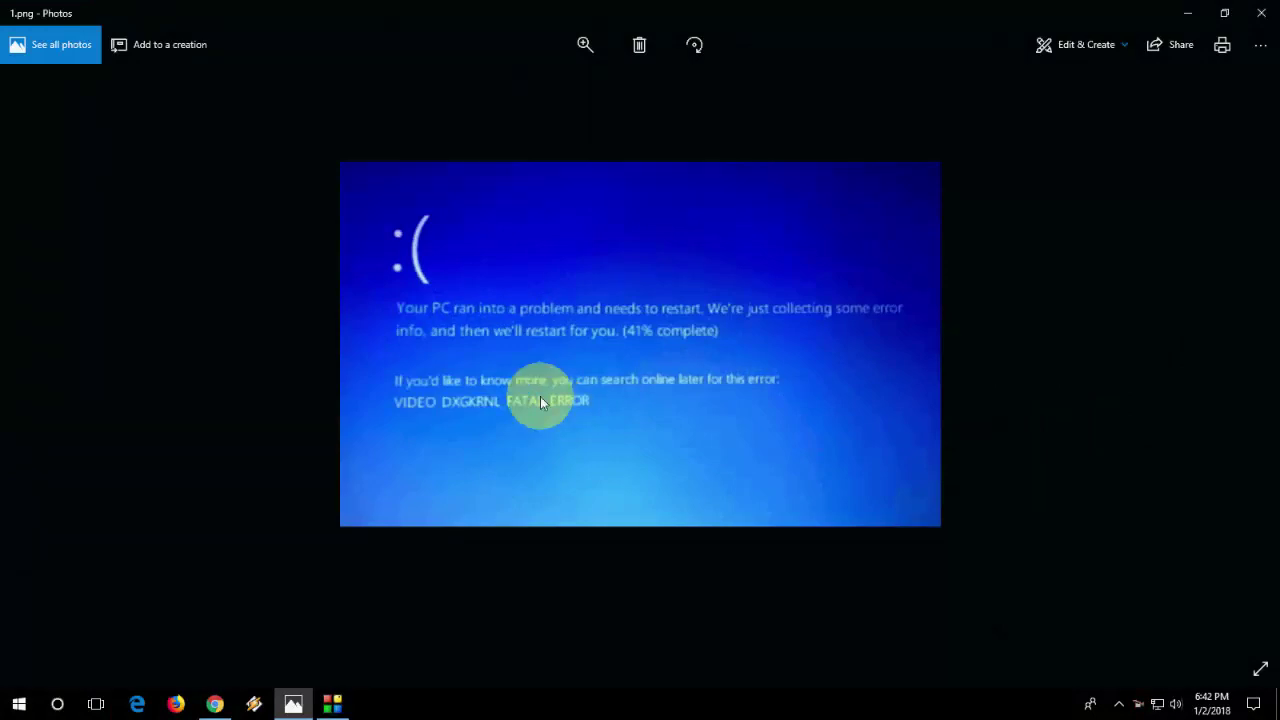
- Close the photo of the error screen and refresh the desktop
left_click(1250, 14)
right_click(715, 101)
left_click(734, 150)
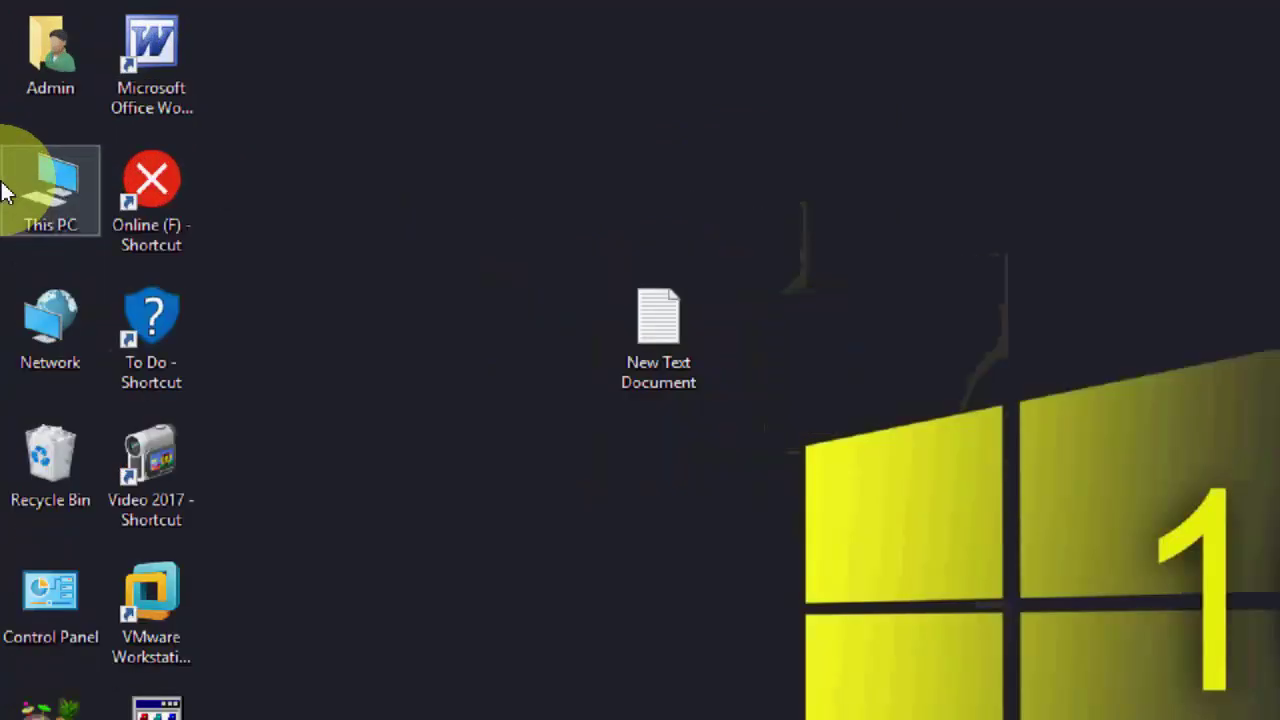
- From This PC's Computer Management, show Device Manager's Intel(R) HD Graphics adapter actions
right_click(12, 108)
left_click(192, 309)
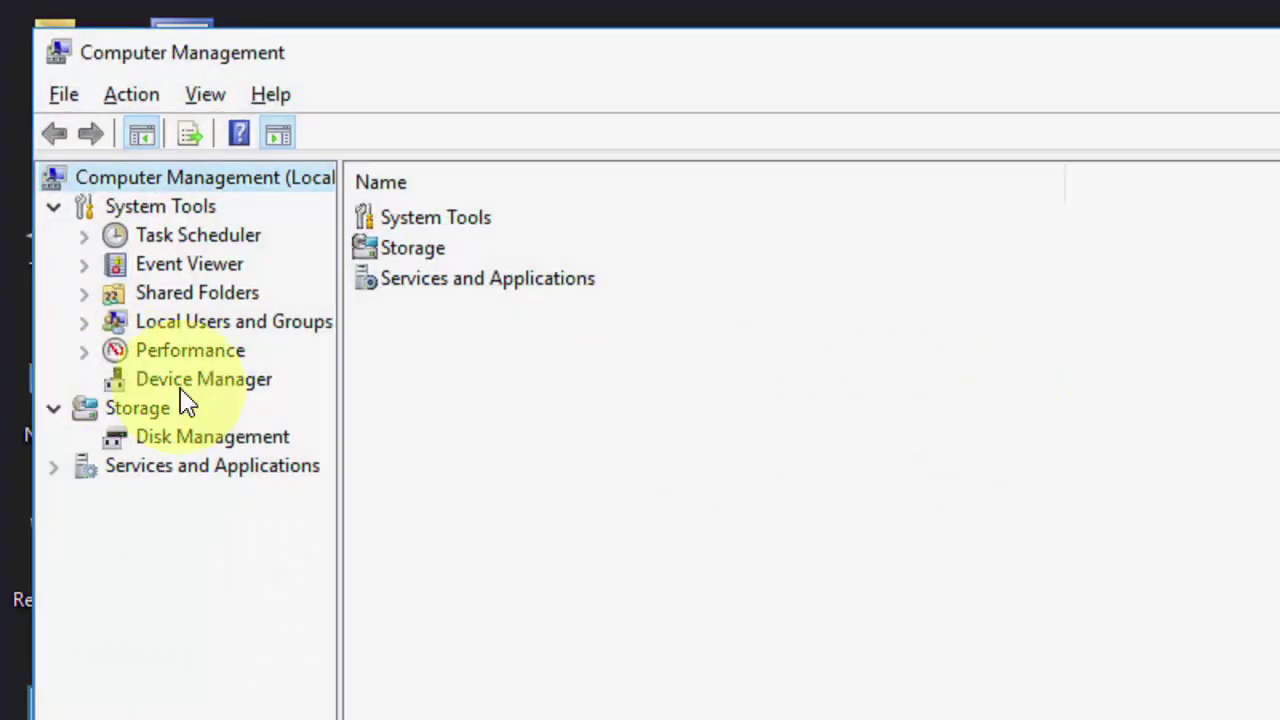
left_click(204, 386)
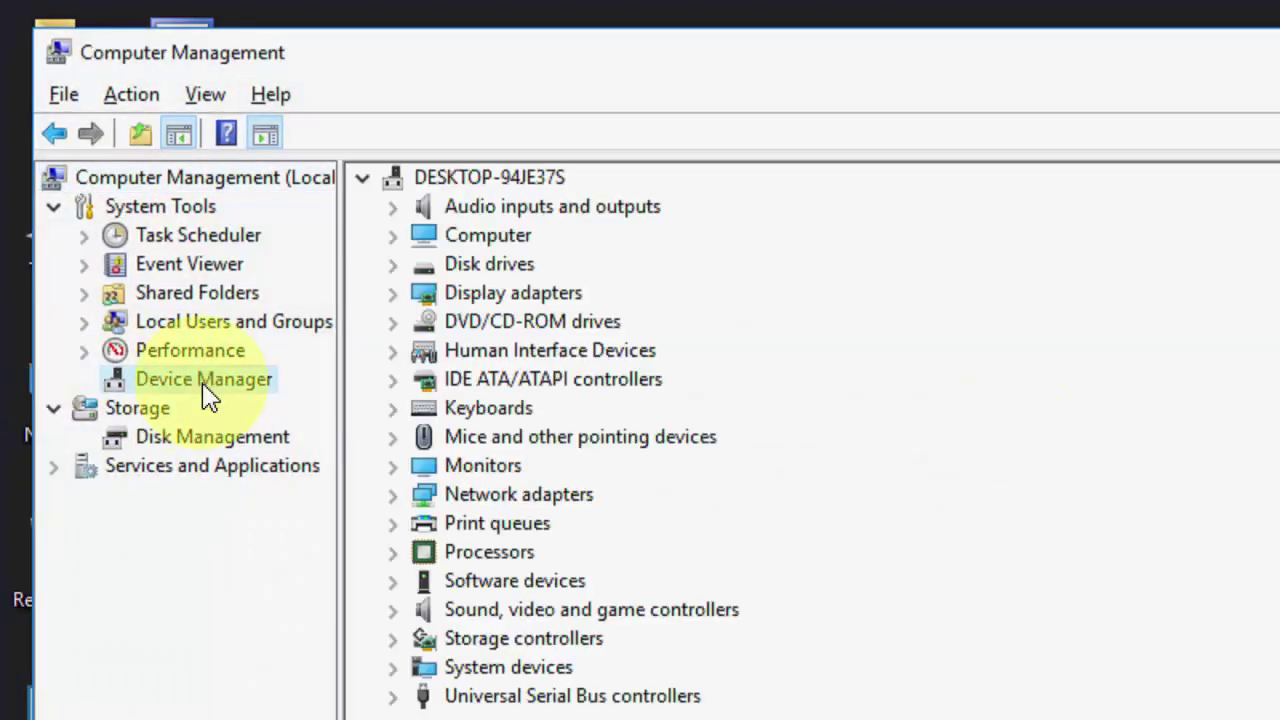
left_click(400, 296)
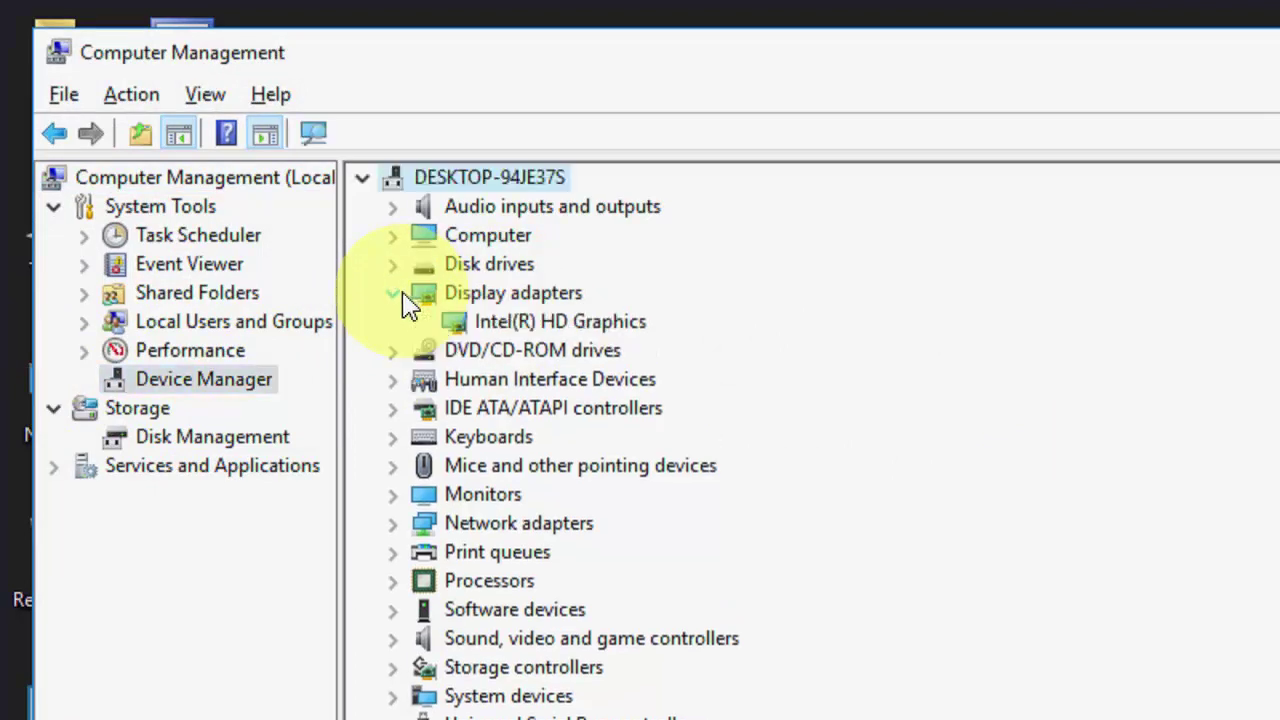
left_click(566, 334)
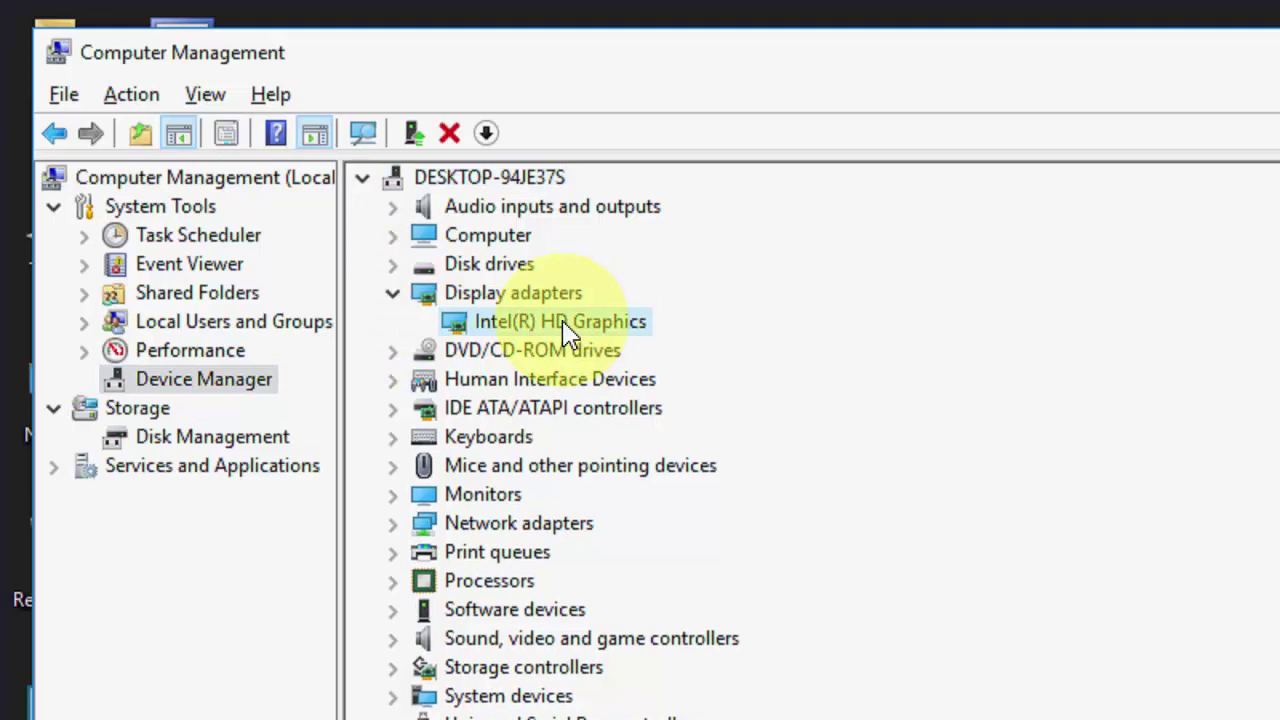
right_click(566, 334)
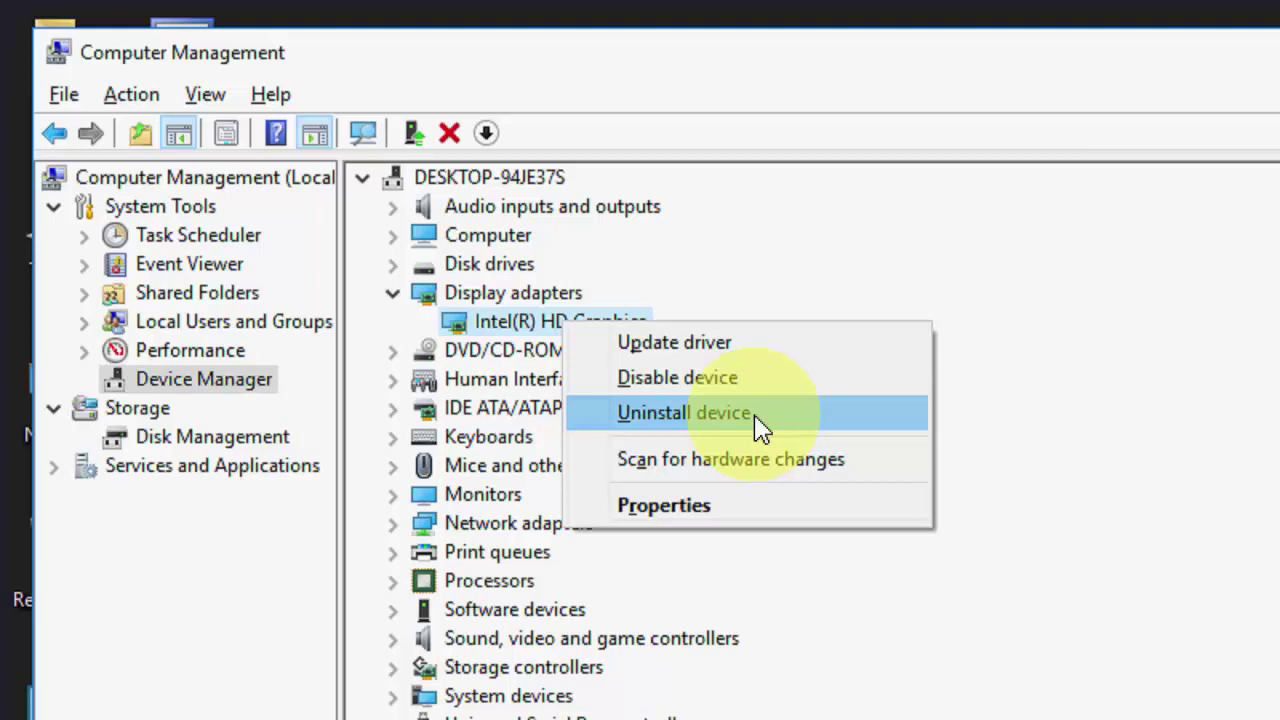
- Uninstall the Intel(R) HD Graphics device, then rescan Display adapters so it reappears
left_click(758, 425)
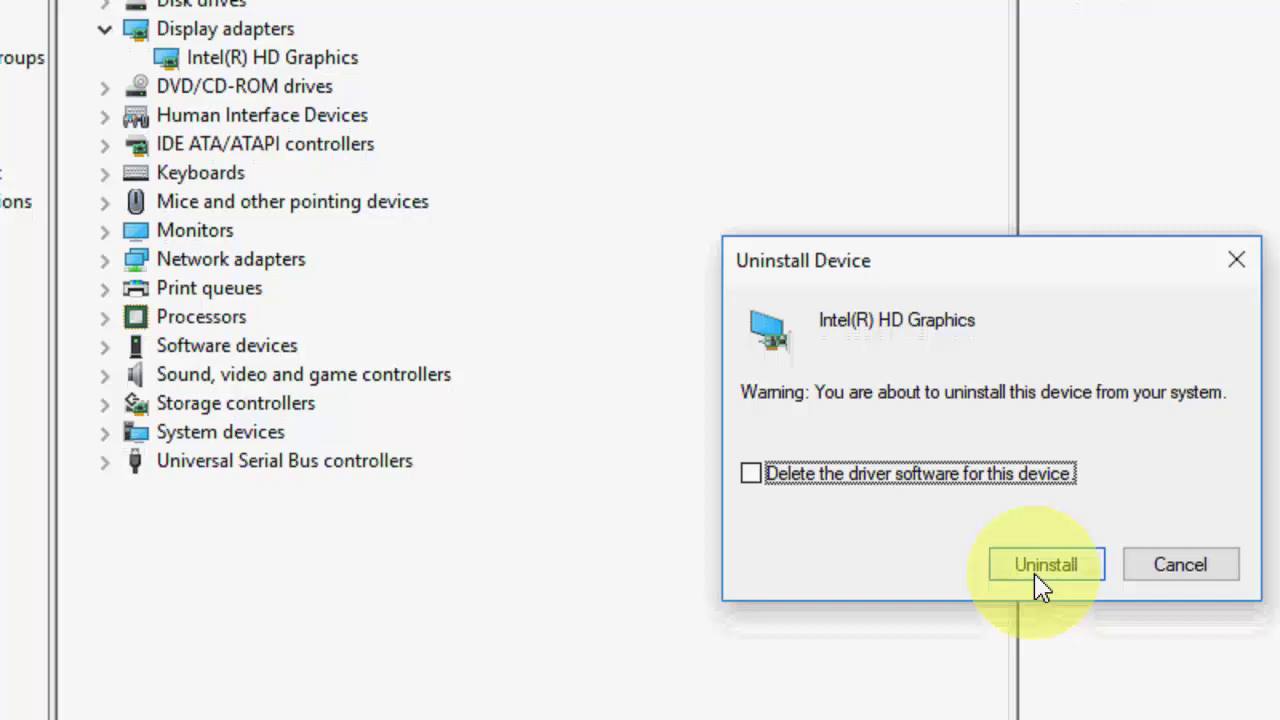
left_click(1036, 574)
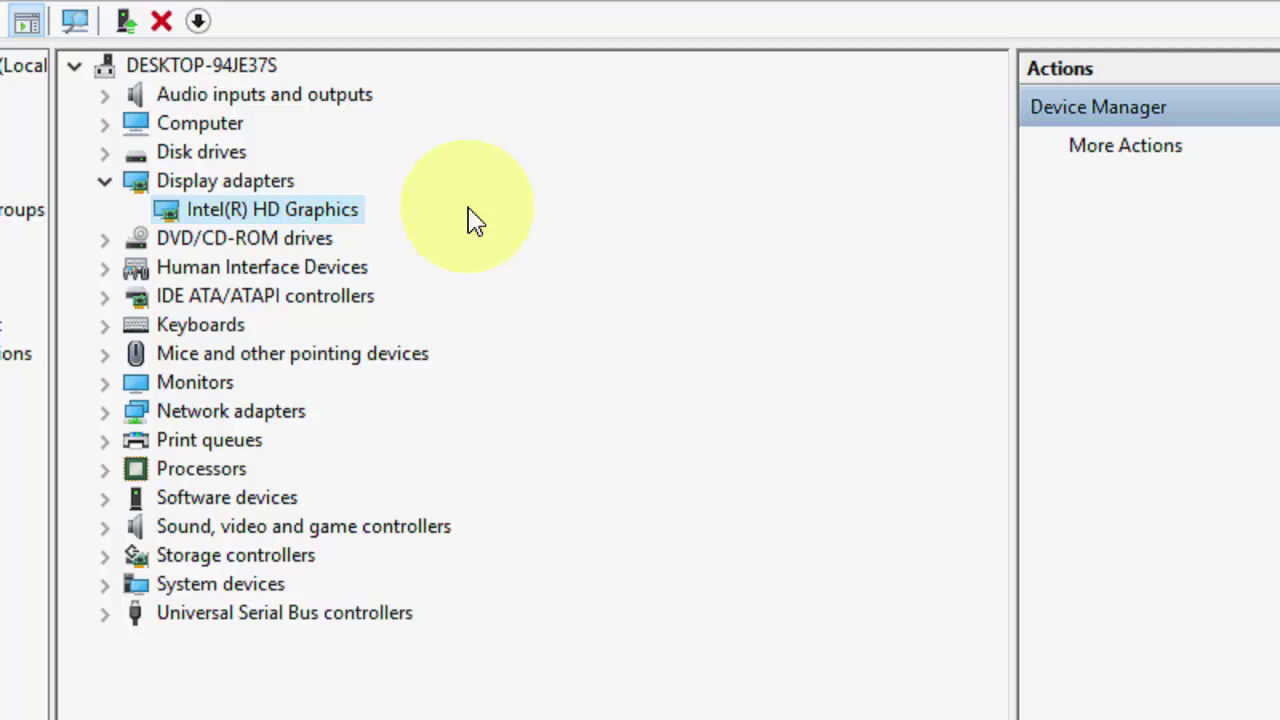
right_click(235, 190)
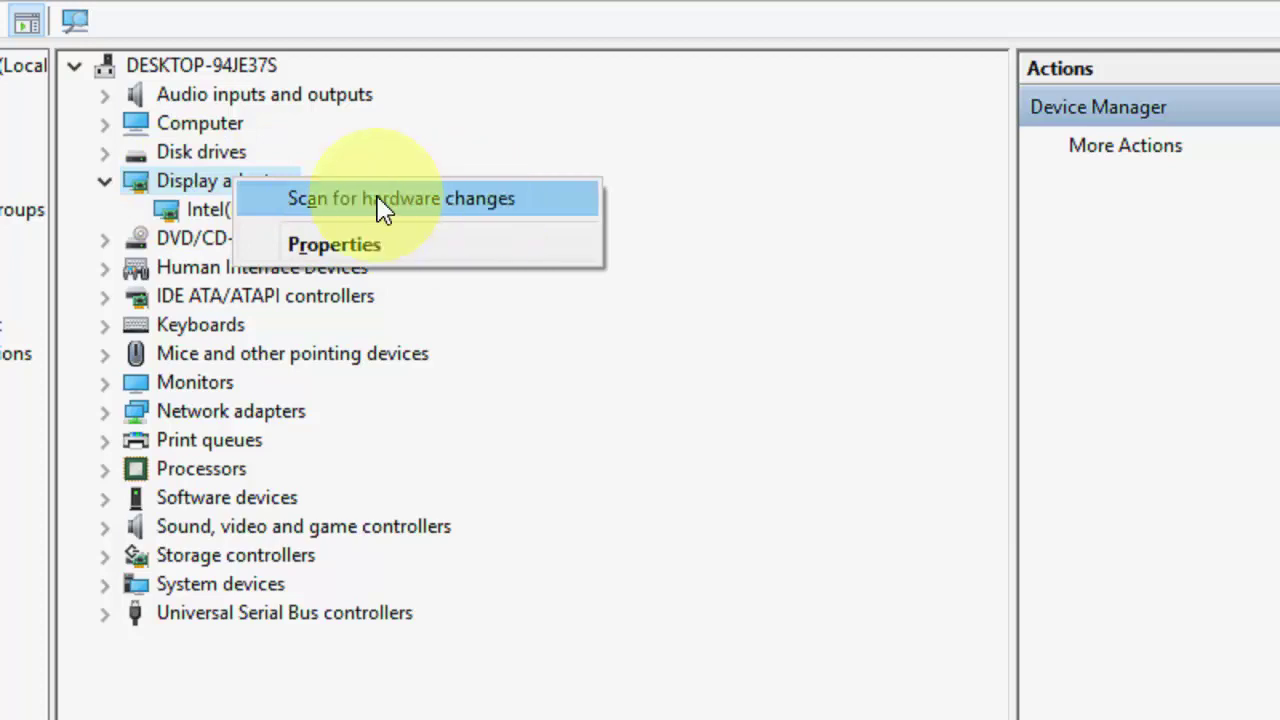
left_click(468, 218)
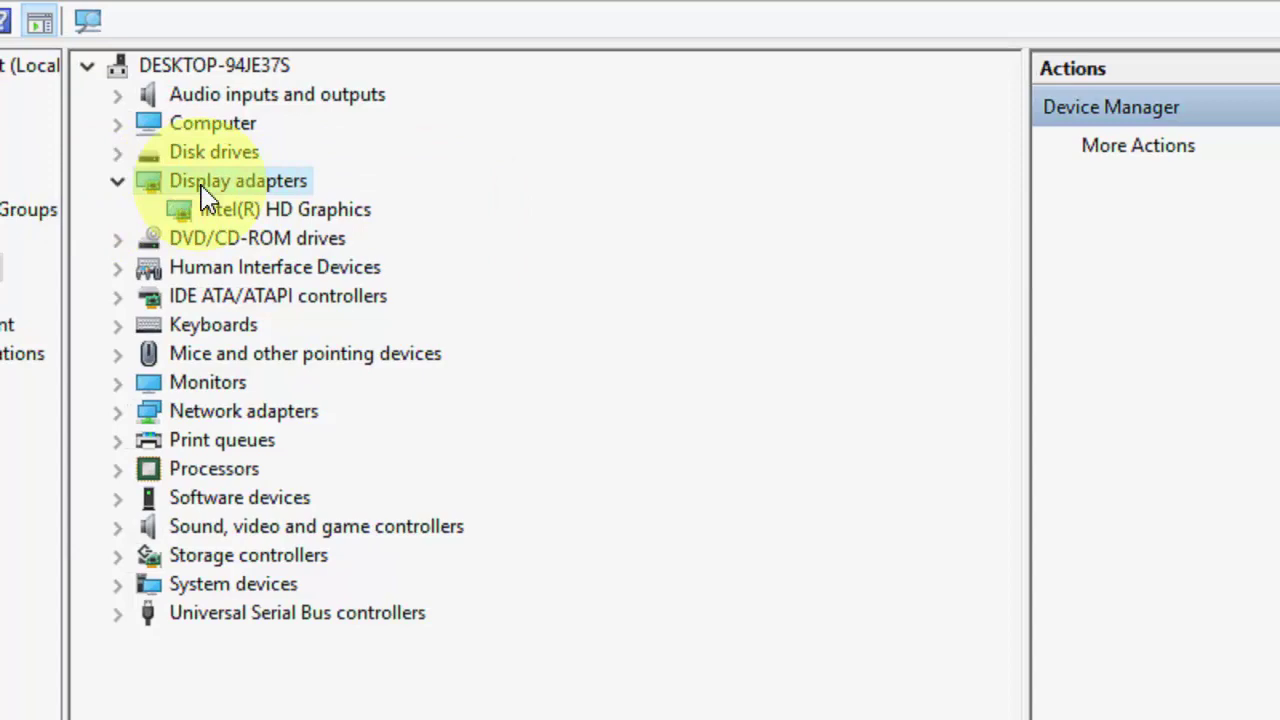
right_click(314, 229)
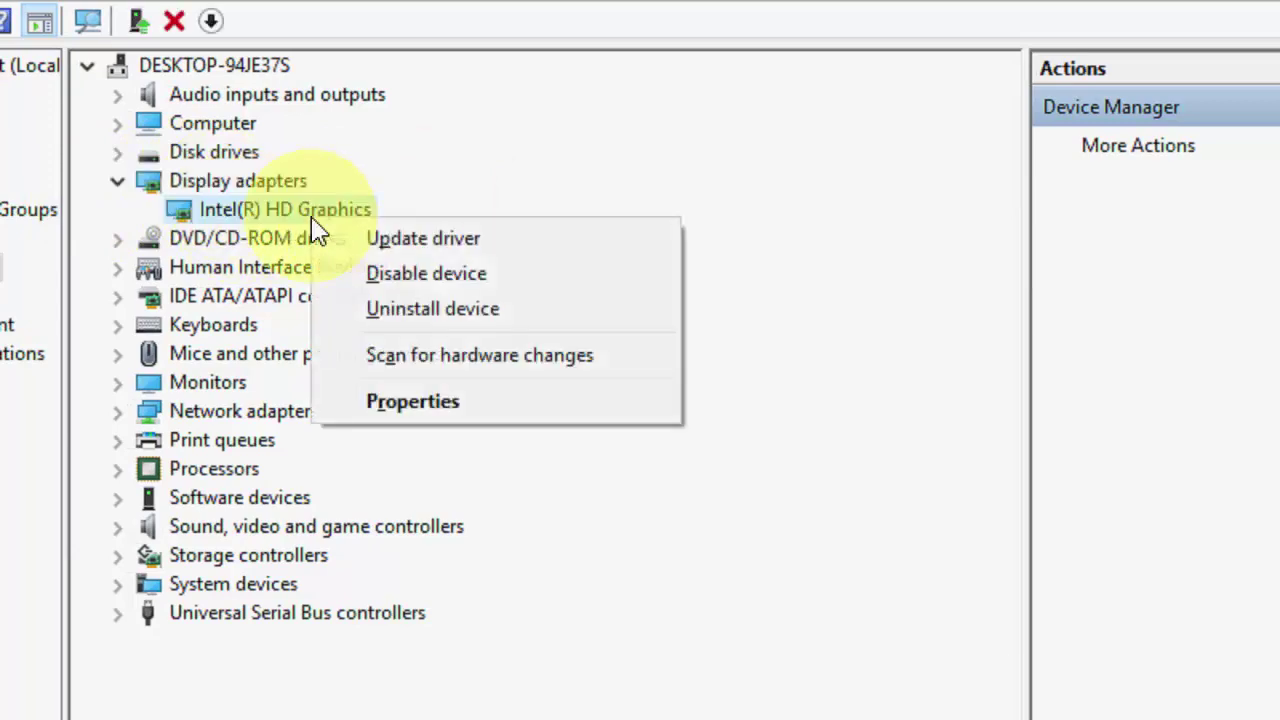
- Update the Intel(R) HD Graphics driver by searching automatically for updated driver software
left_click(478, 246)
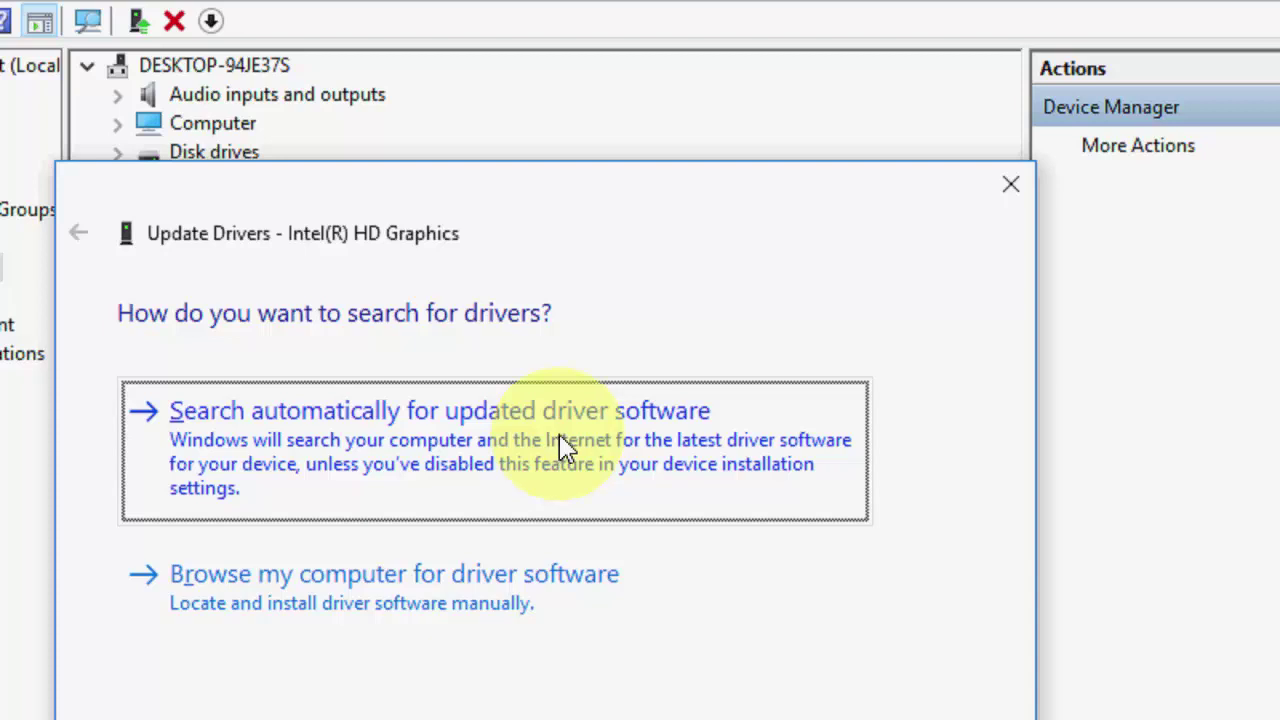
left_click(280, 450)
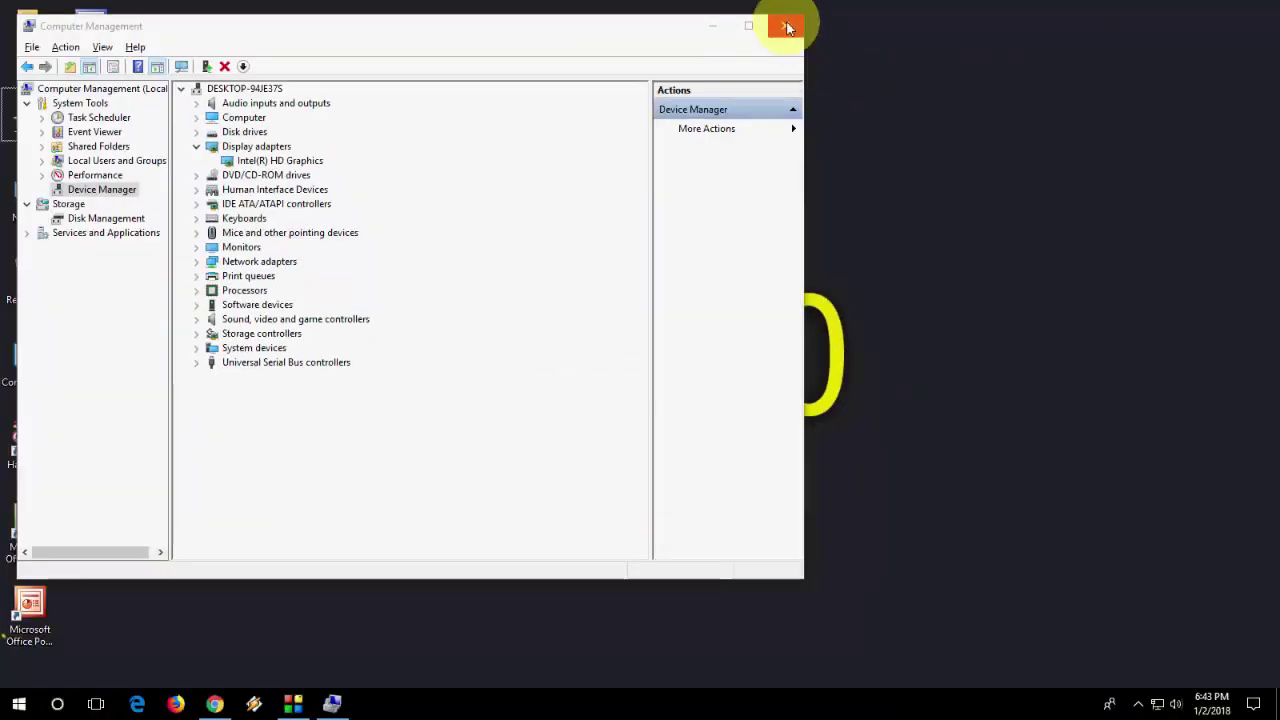
- Close Computer Management, refresh the desktop, and return to Chrome's DirectX End-User search results
left_click(785, 25)
right_click(498, 186)
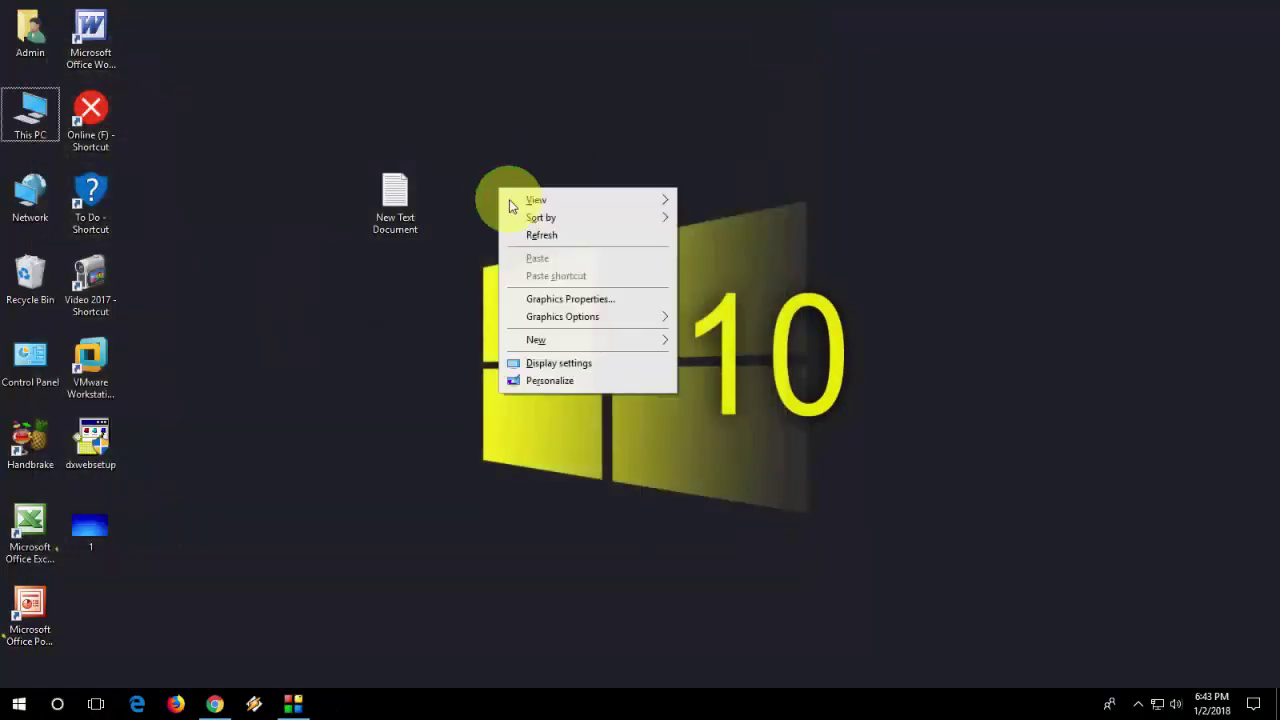
left_click(551, 238)
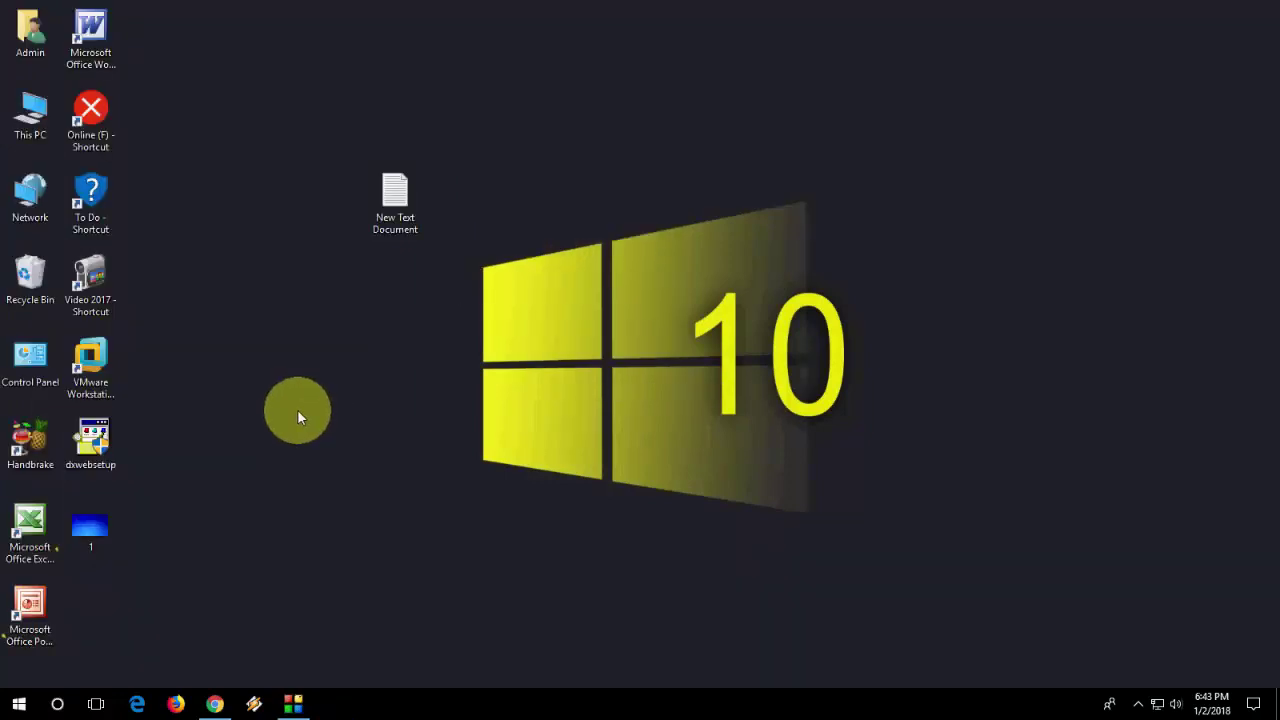
left_click(210, 706)
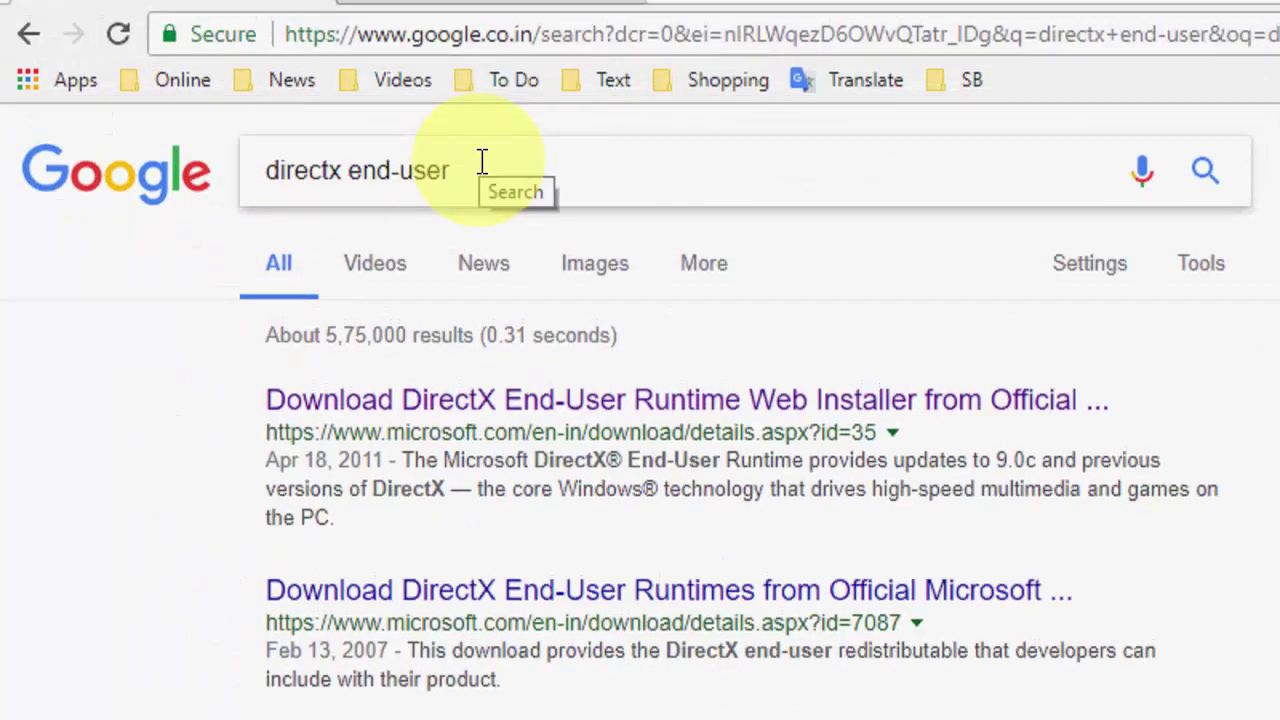
- Open the first DirectX result in a new tab and save its web installer to the desktop
right_click(500, 394)
left_click(580, 420)
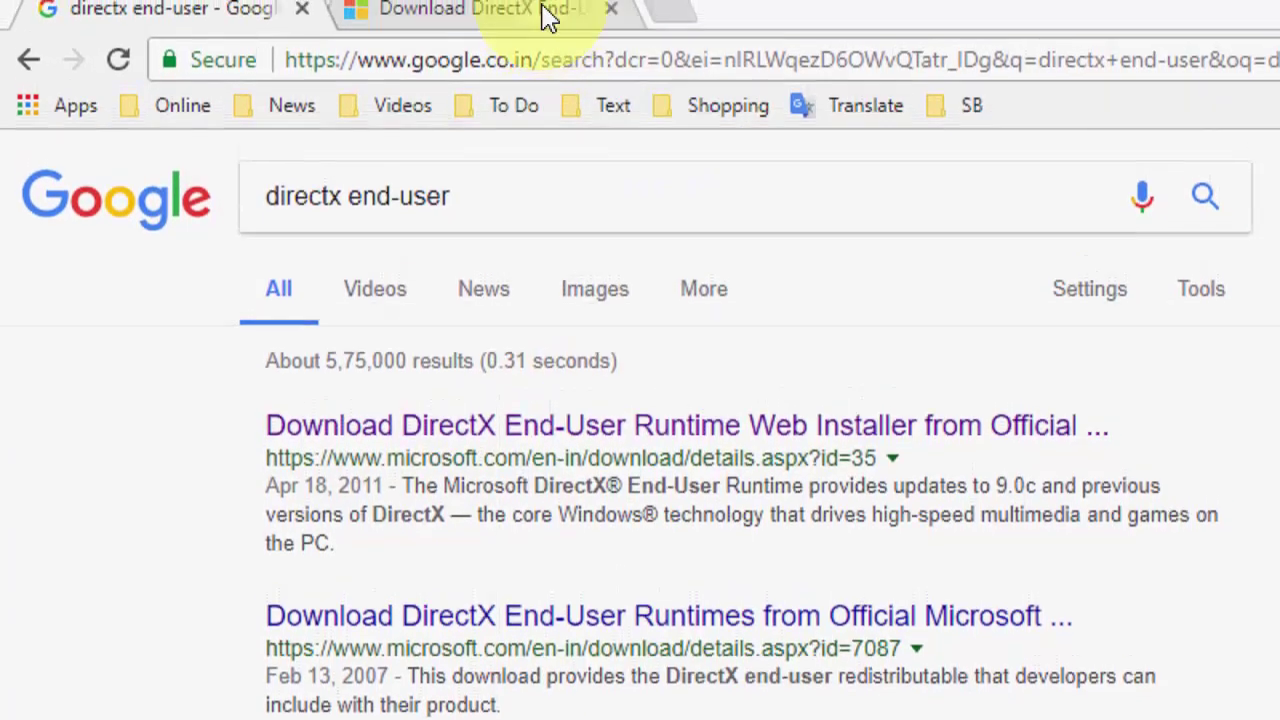
left_click(548, 33)
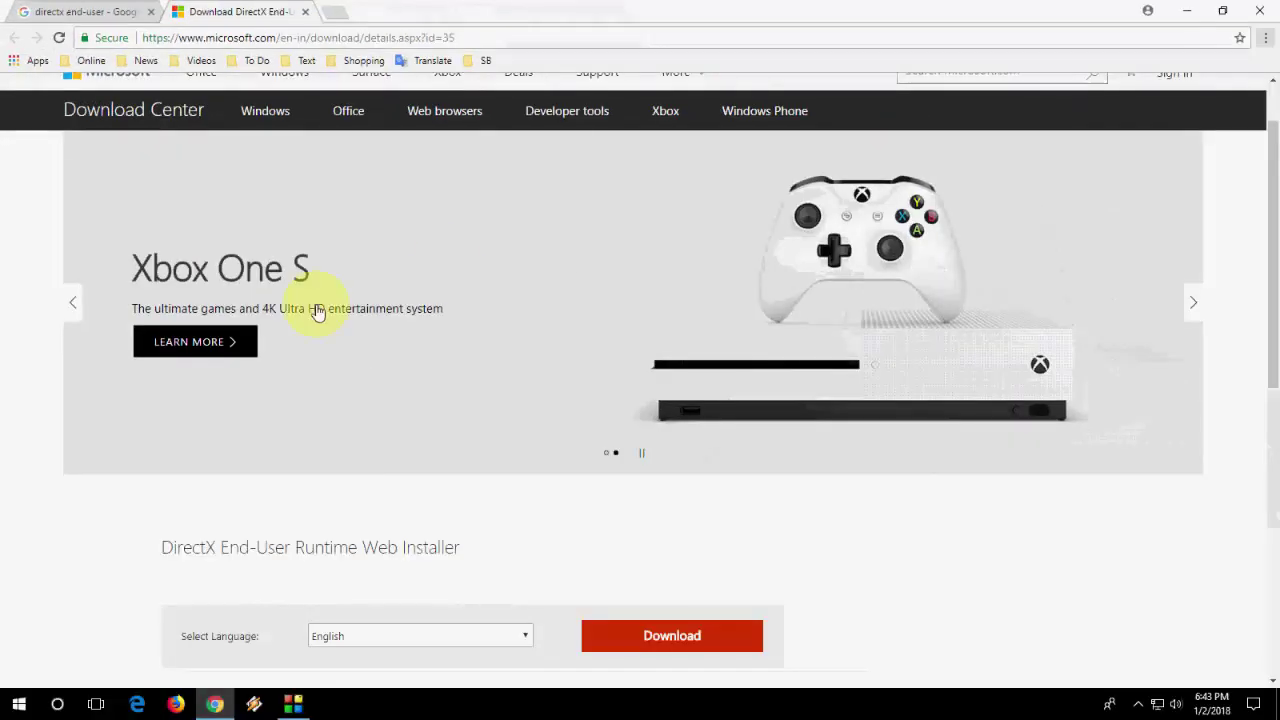
scroll(203, 333, "down", 1)
scroll(203, 333, "down", 1)
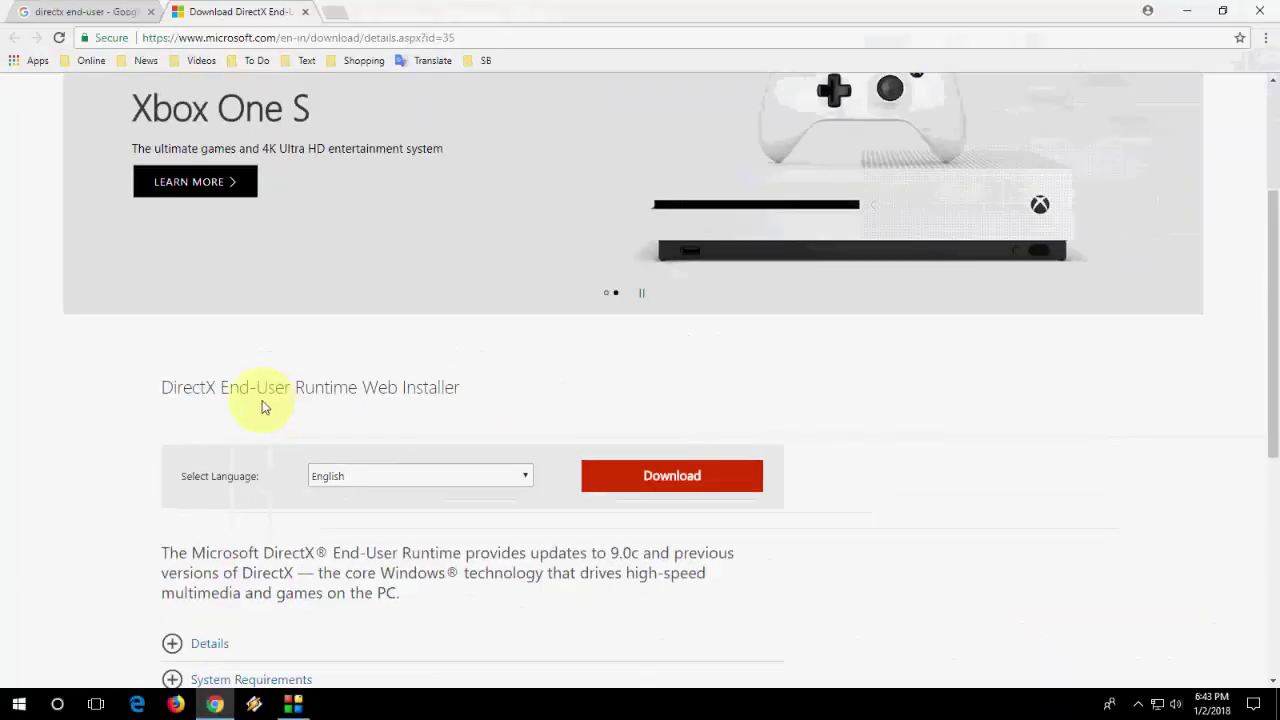
scroll(262, 407, "down", 1)
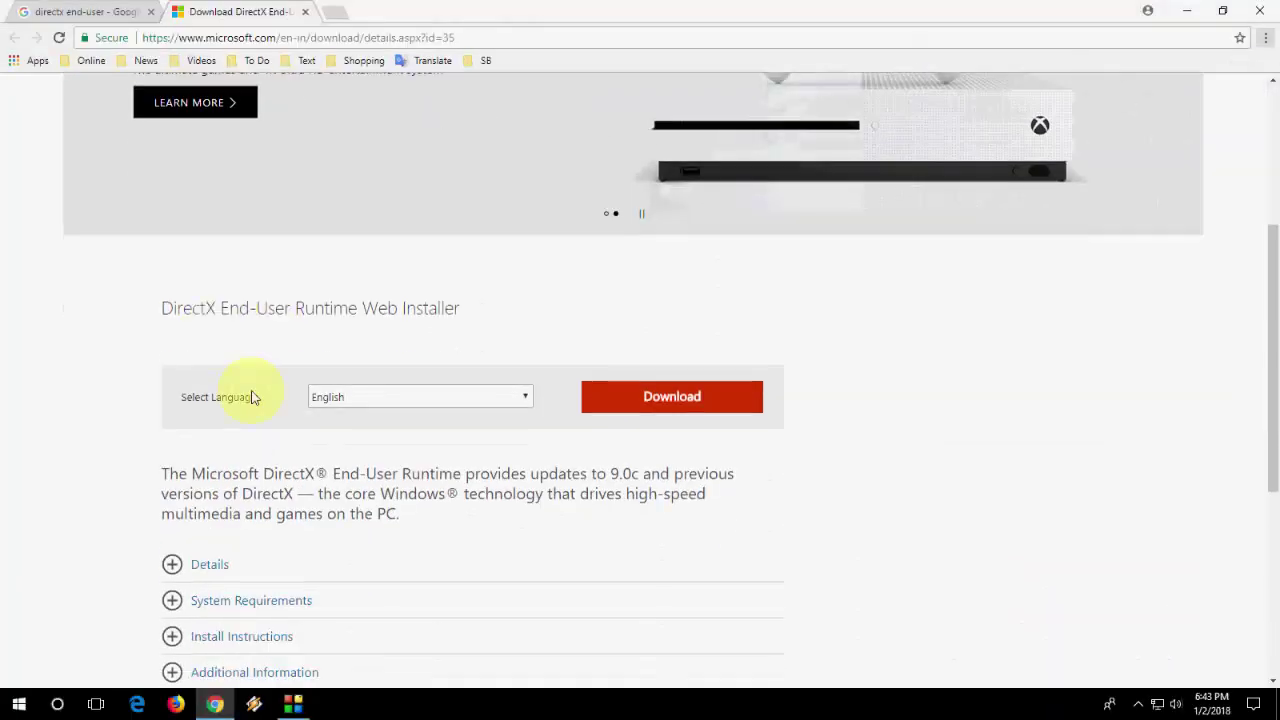
left_click(643, 414)
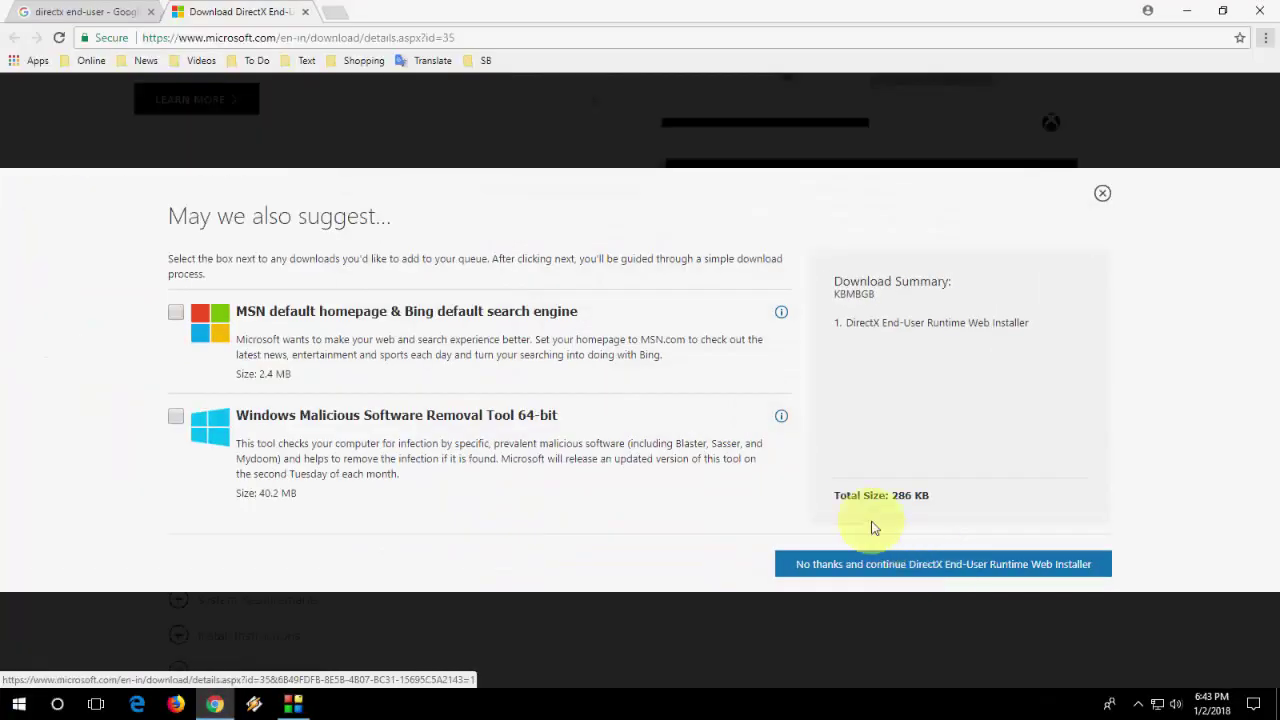
left_click(928, 566)
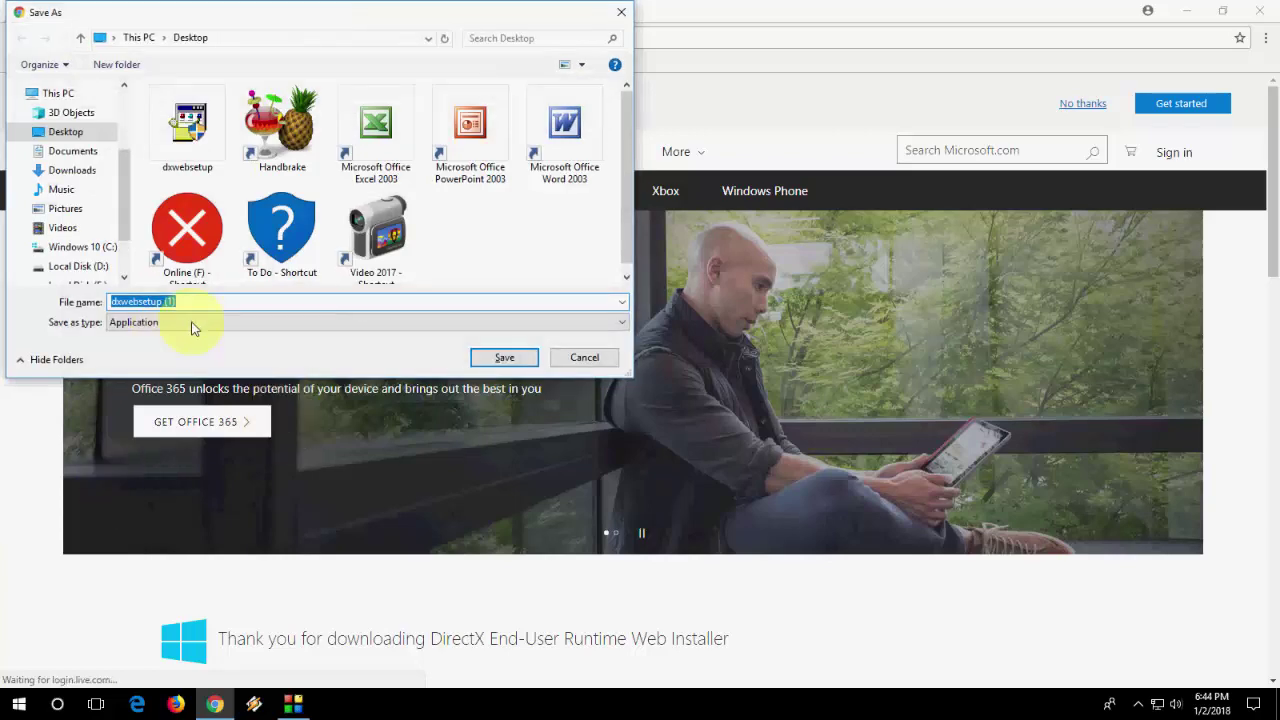
key("Return")
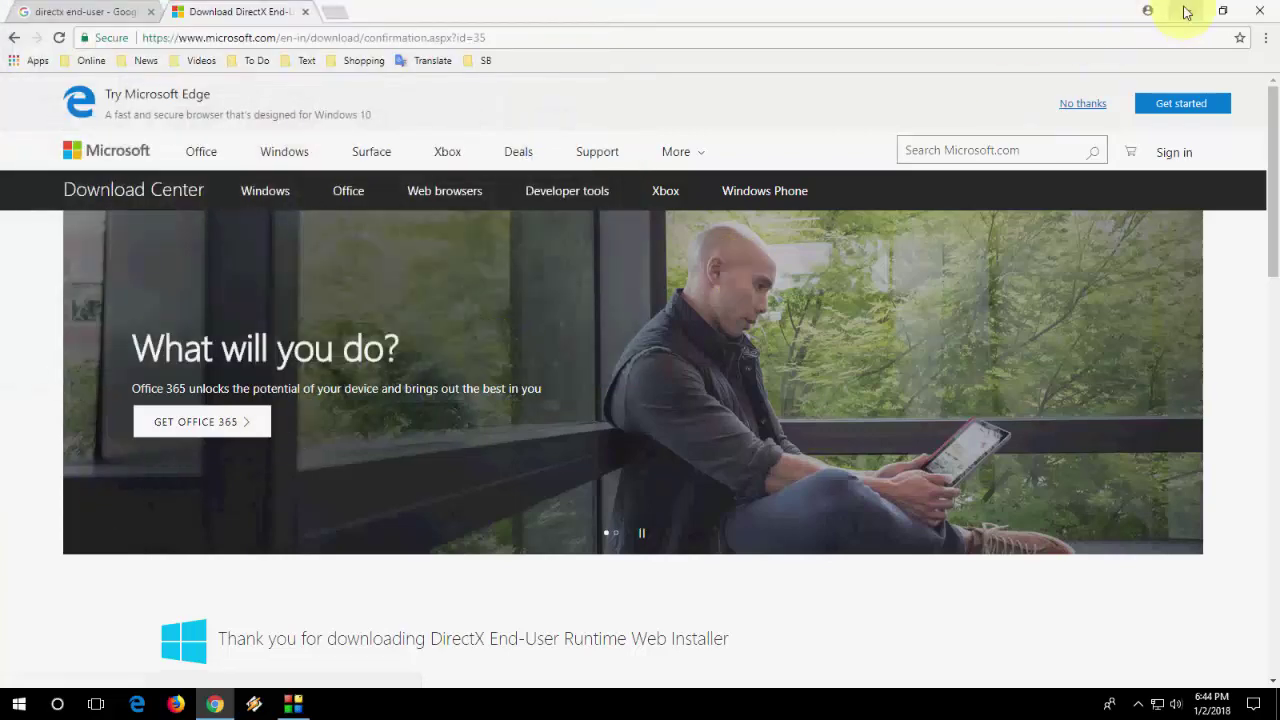
- Run dxwebsetup from the desktop and accept the DirectX license agreement
left_click(1186, 12)
left_click(92, 428)
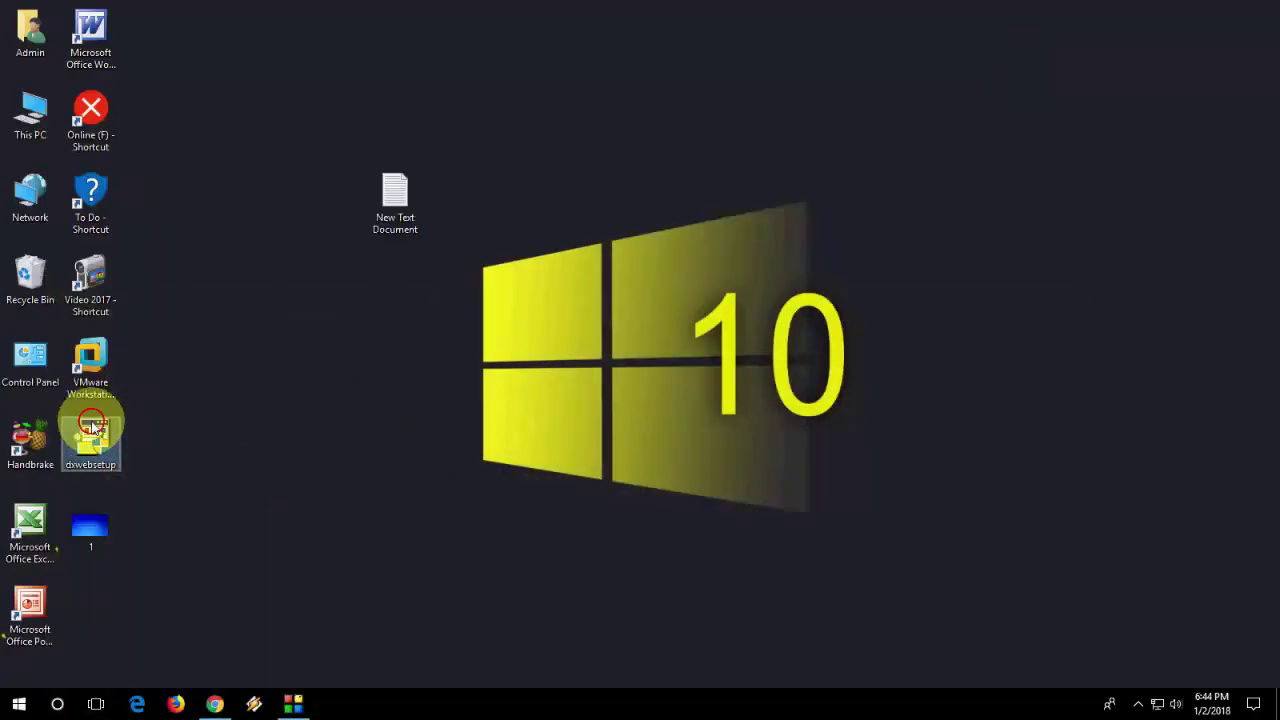
left_click(500, 322)
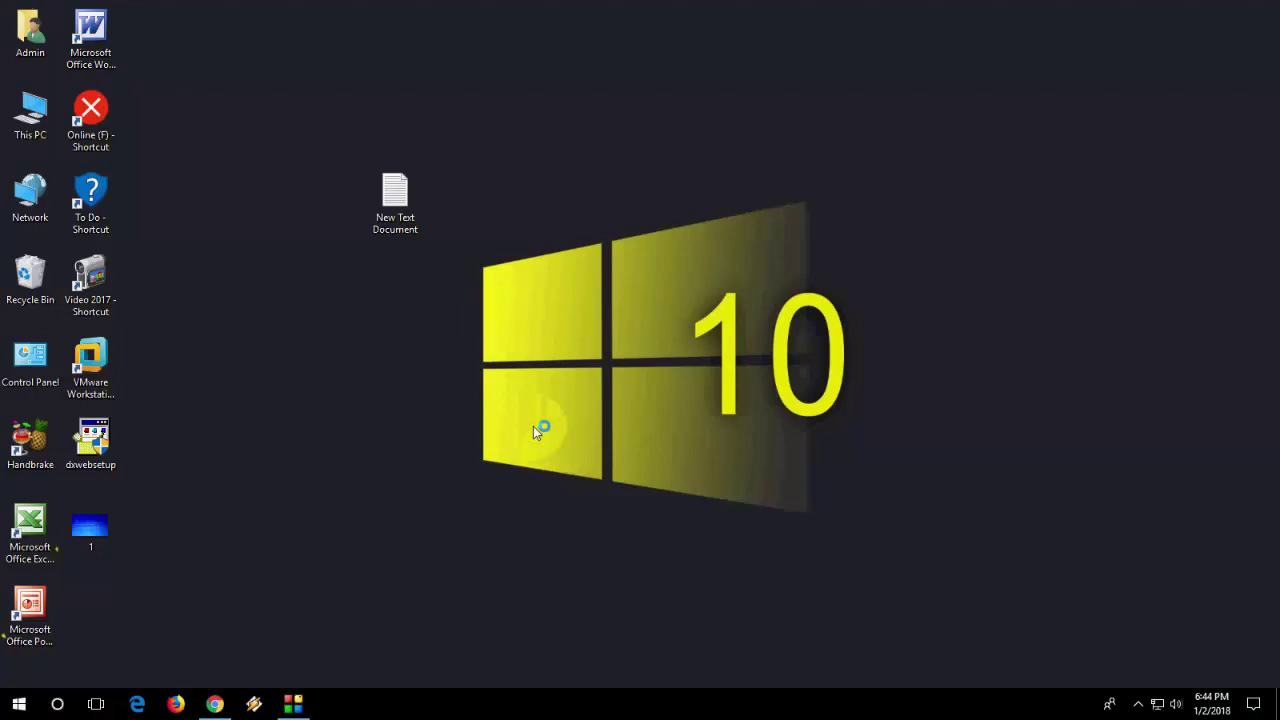
left_click_drag(243, 57, 469, 111)
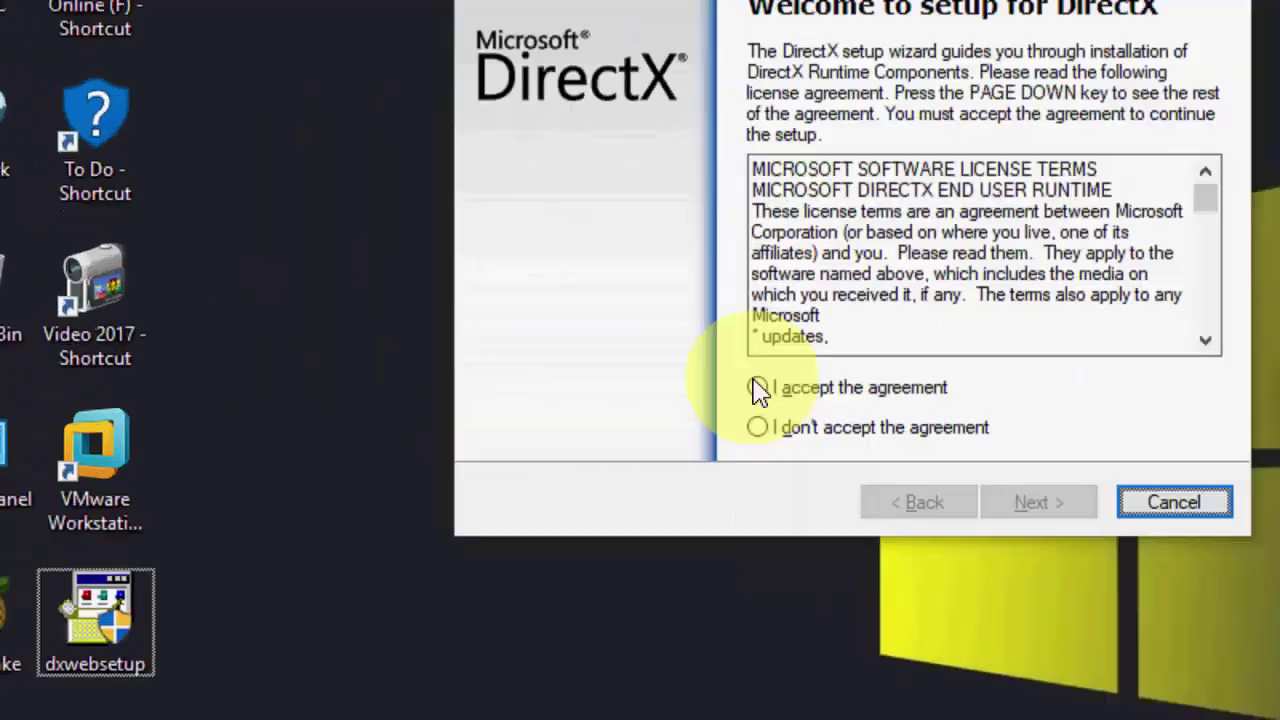
left_click(422, 326)
left_click(1042, 510)
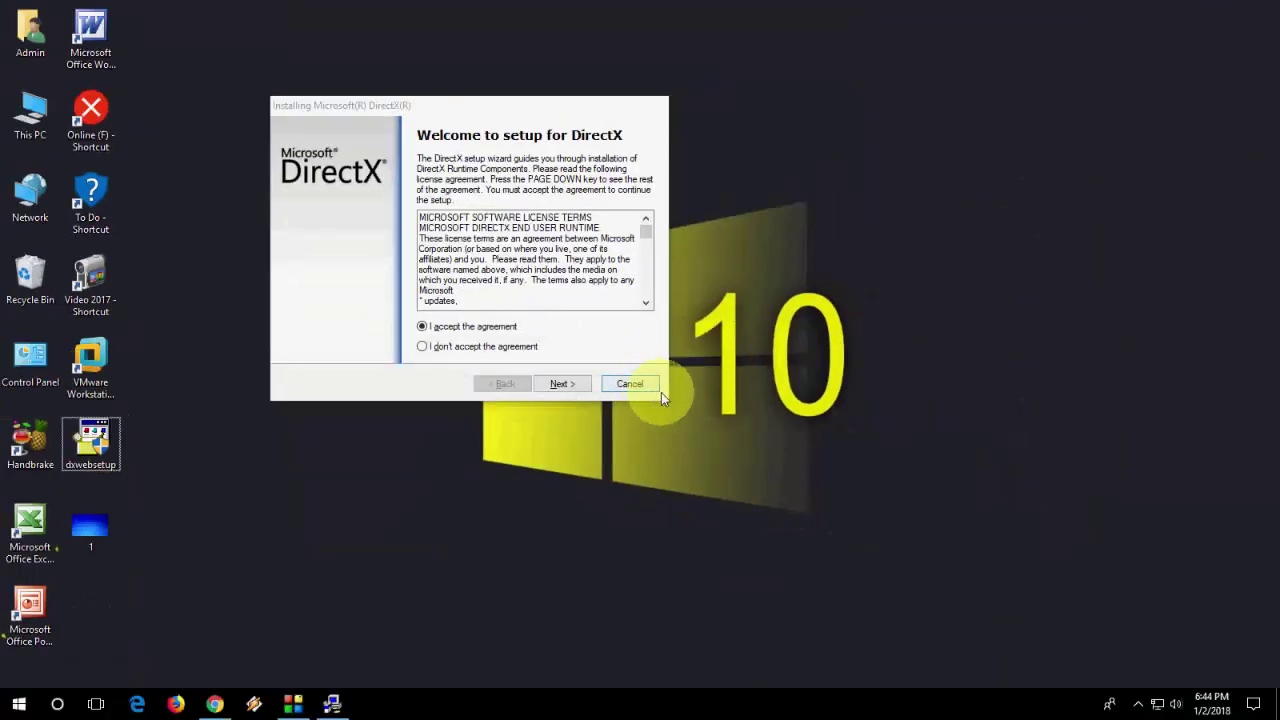
left_click(655, 385)
right_click(700, 325)
left_click(713, 368)
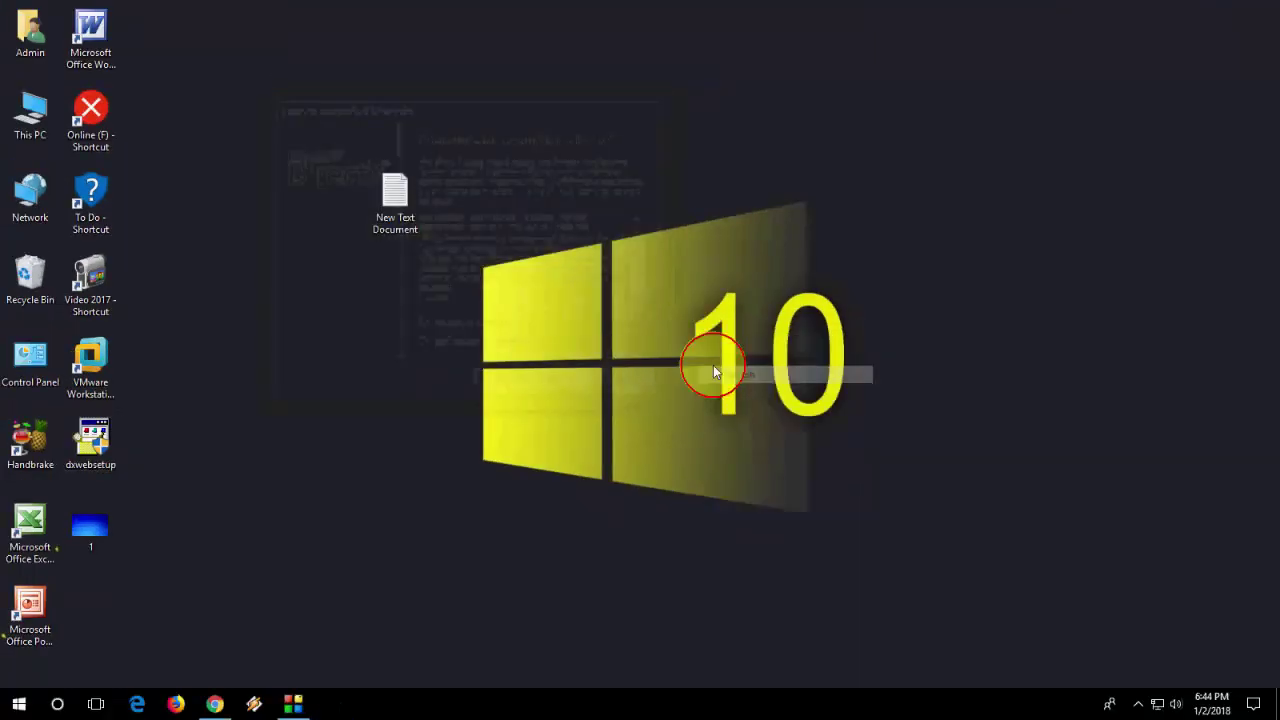